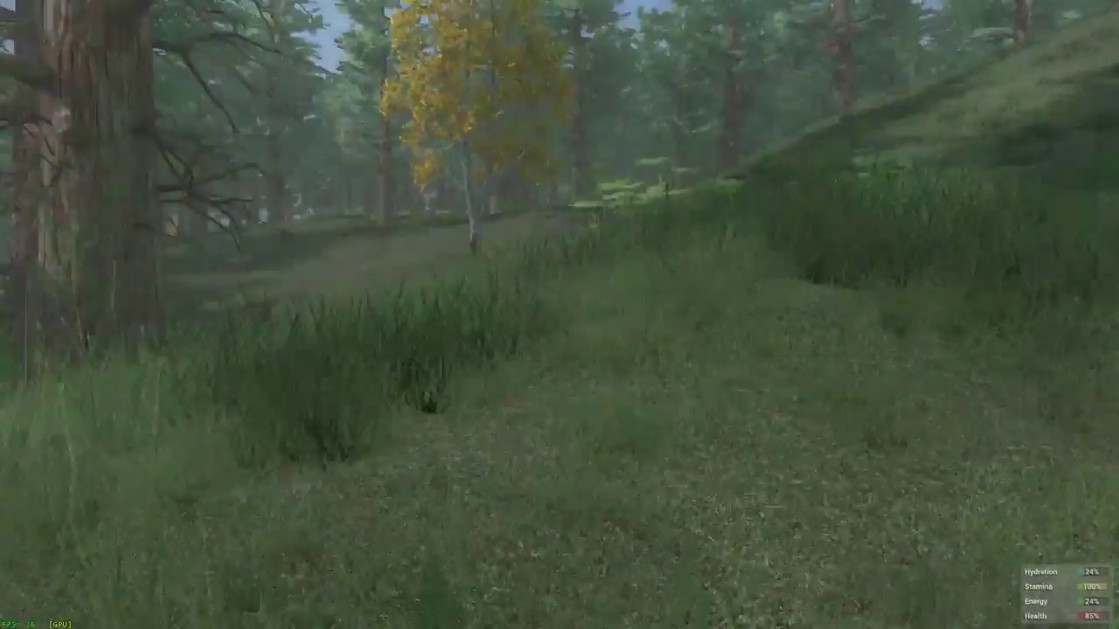
# Step: Glance at the inventory, then start the logout countdown from the in-game menu
pyautogui.press('Tab')
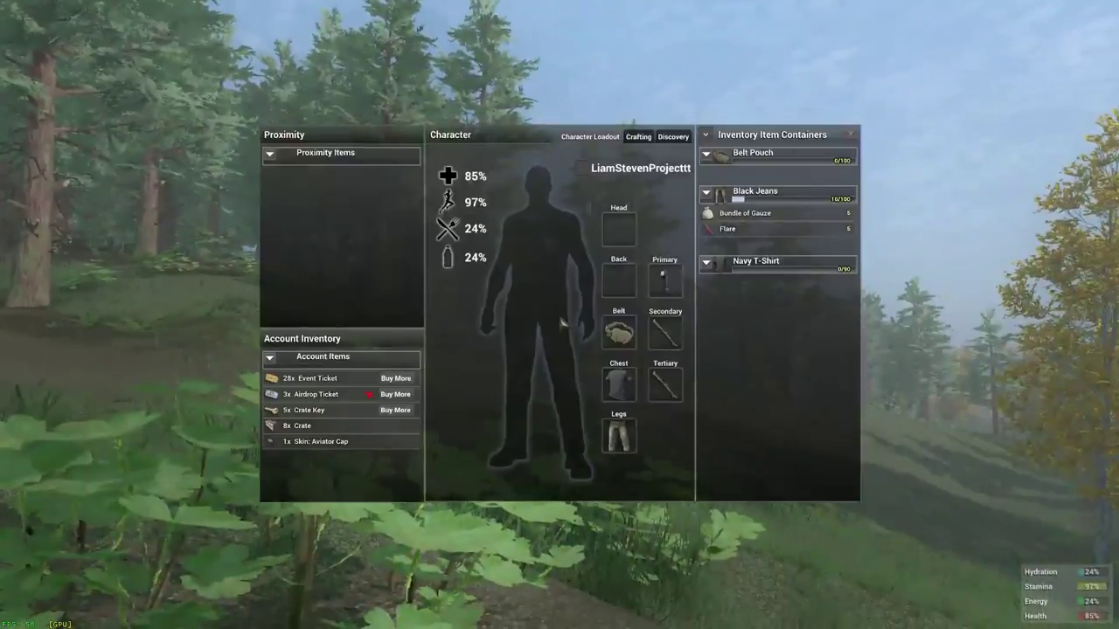
pyautogui.press('Tab')
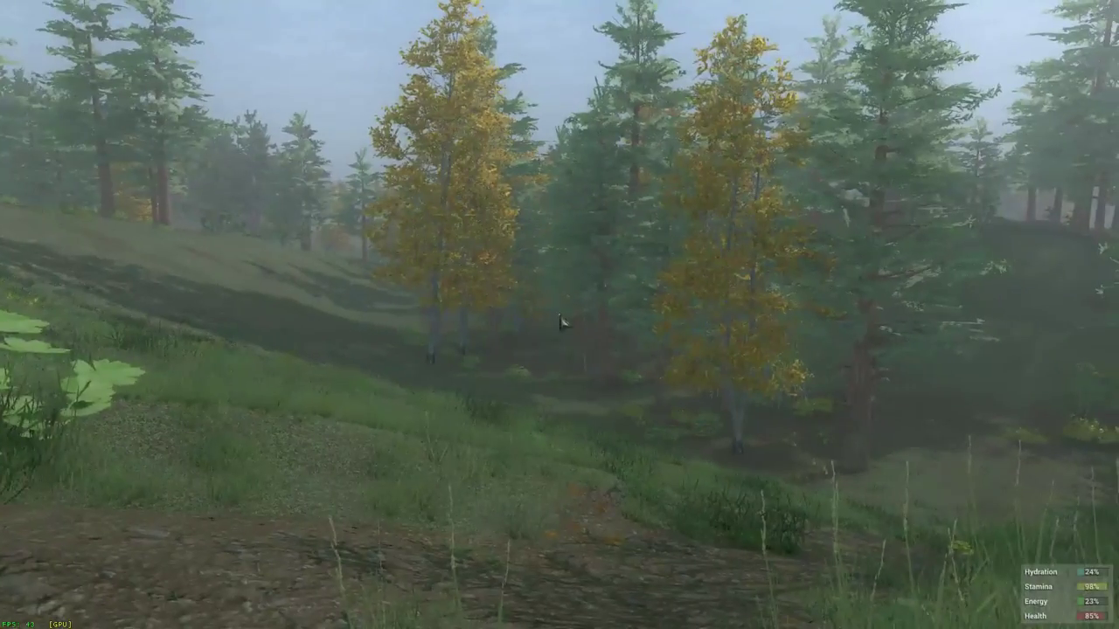
pyautogui.press('Escape')
pyautogui.click(561, 363)
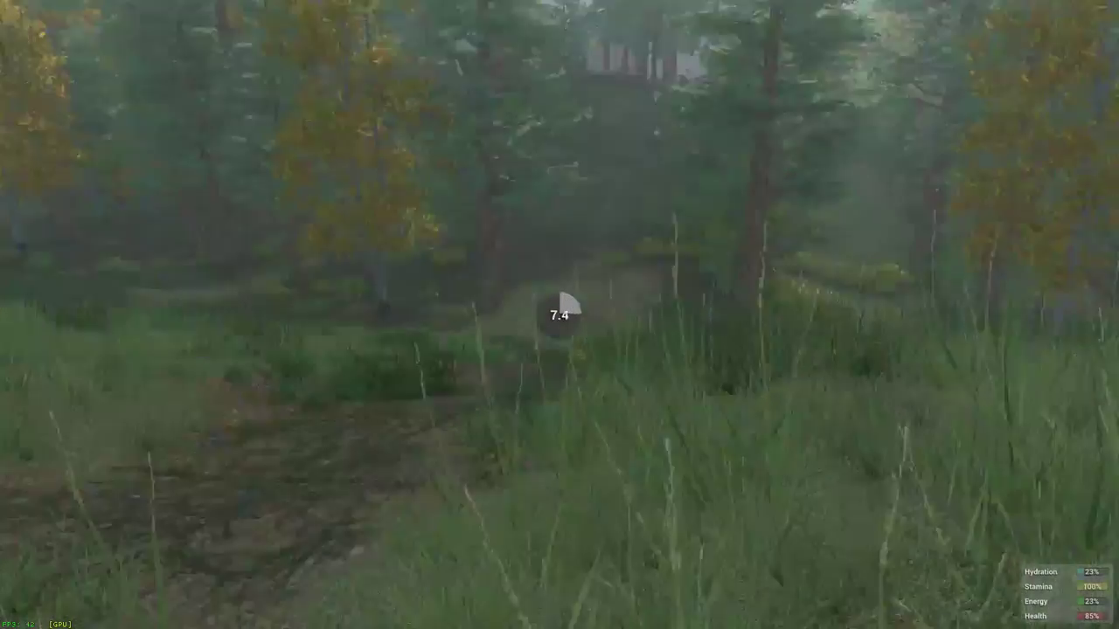
# Step: Exit H1Z1 to the desktop and show the game's Local Files properties in Steam
pyautogui.press('Escape')
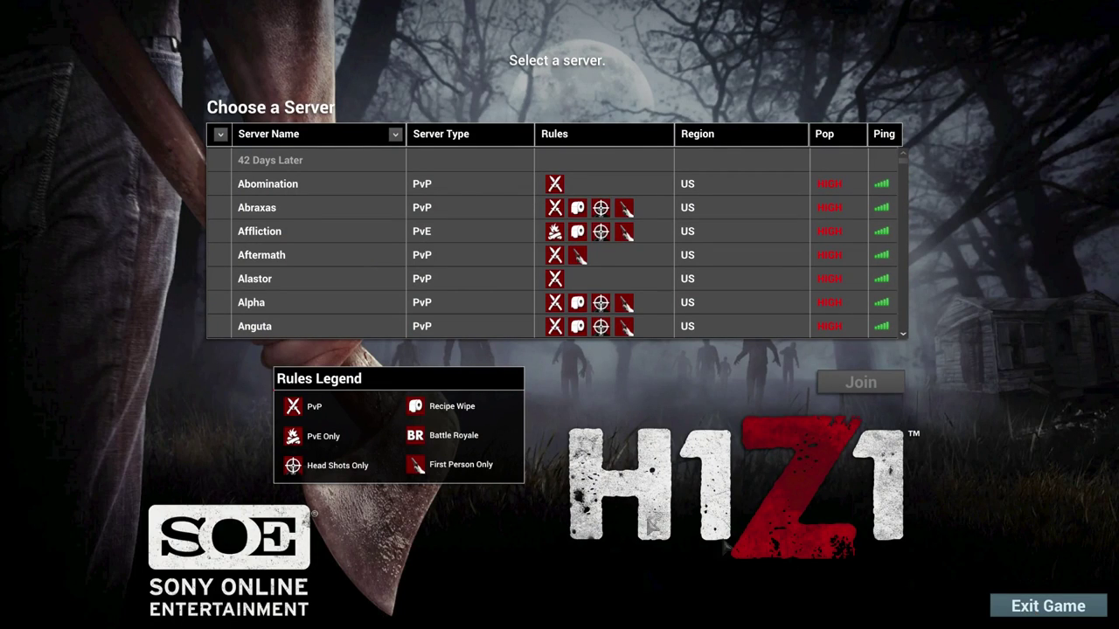
pyautogui.click(1020, 605)
pyautogui.rightClick(74, 398)
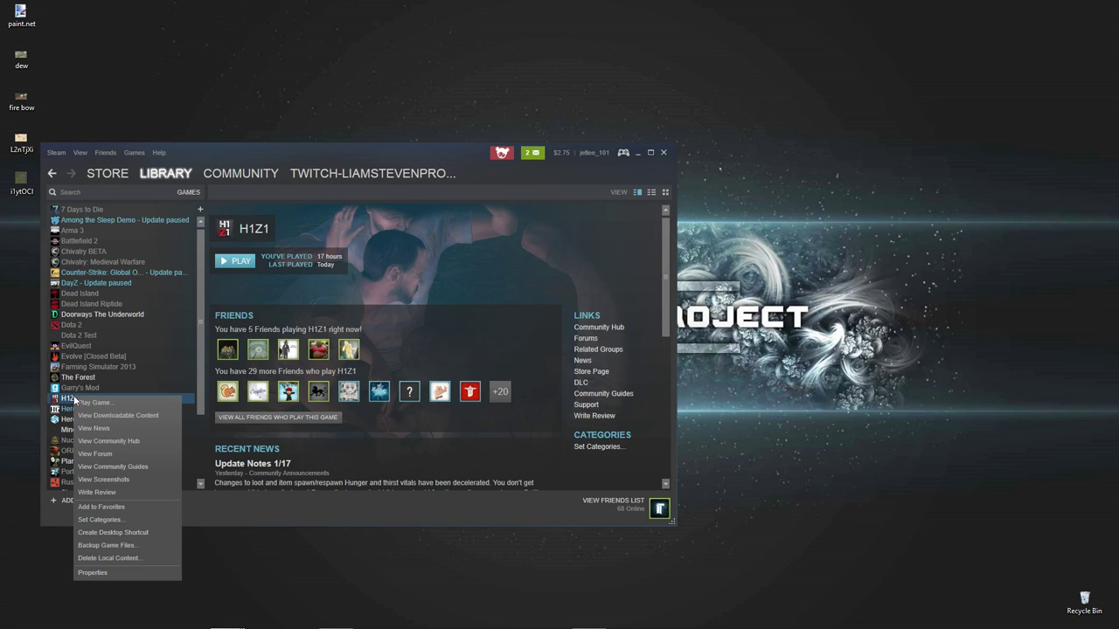
pyautogui.click(110, 573)
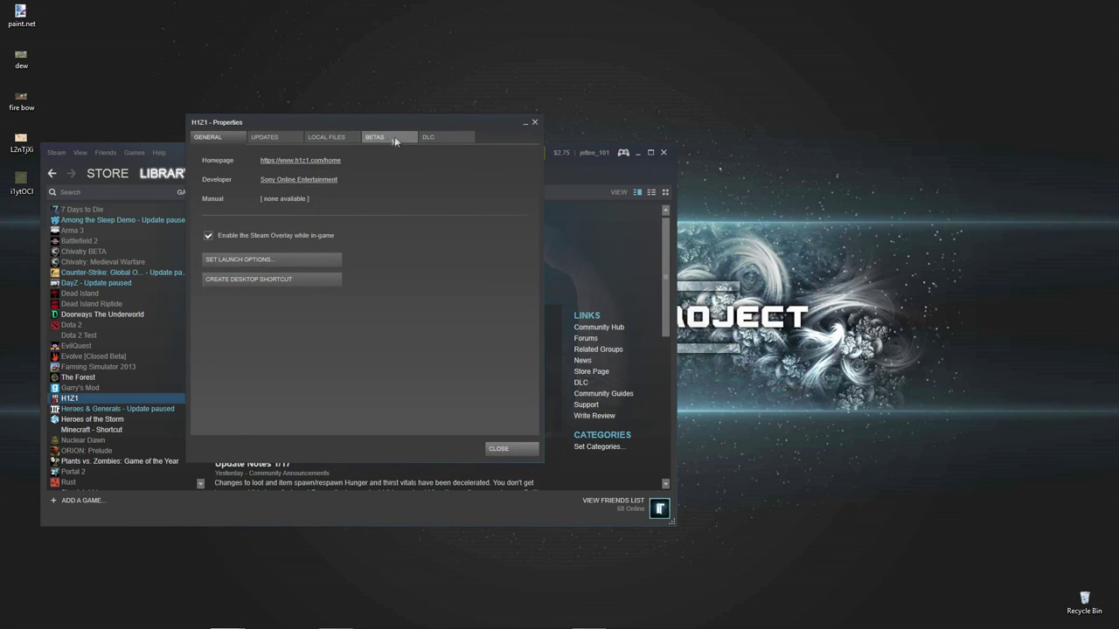
pyautogui.click(331, 137)
# Step: Browse H1Z1's local files and open UserOptions as plain text for editing
pyautogui.click(253, 184)
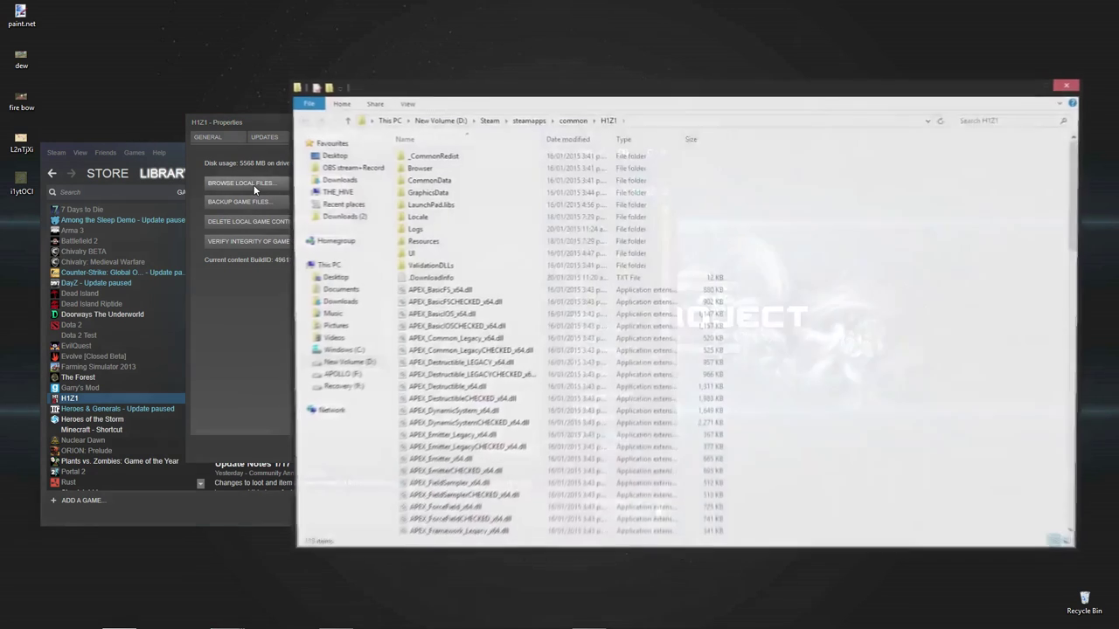
pyautogui.scroll(-10, 555, 378)
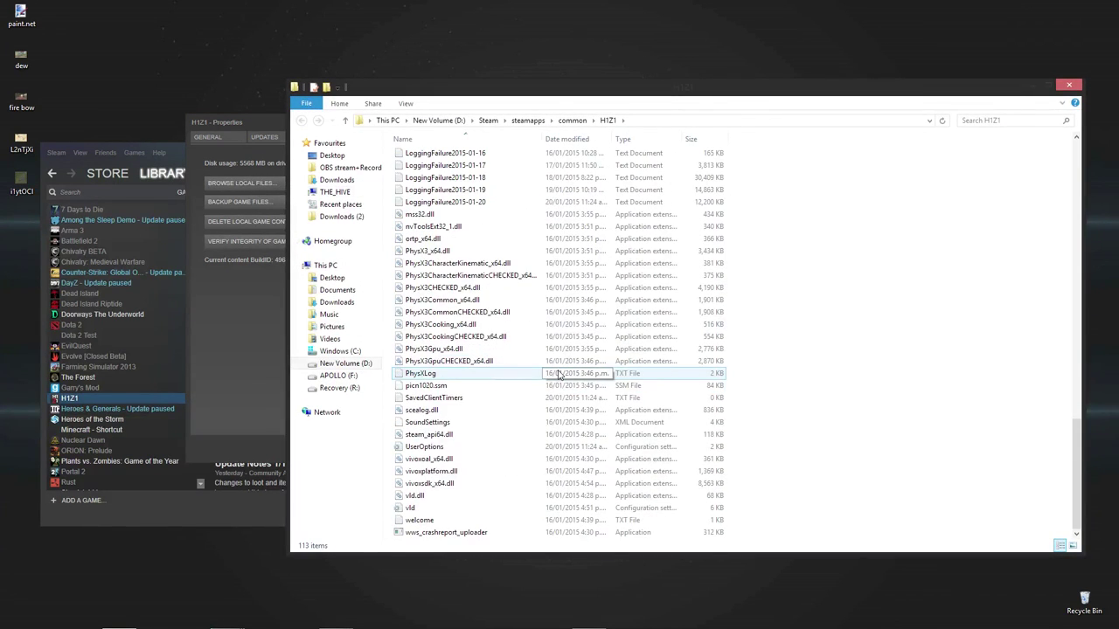
pyautogui.rightClick(423, 447)
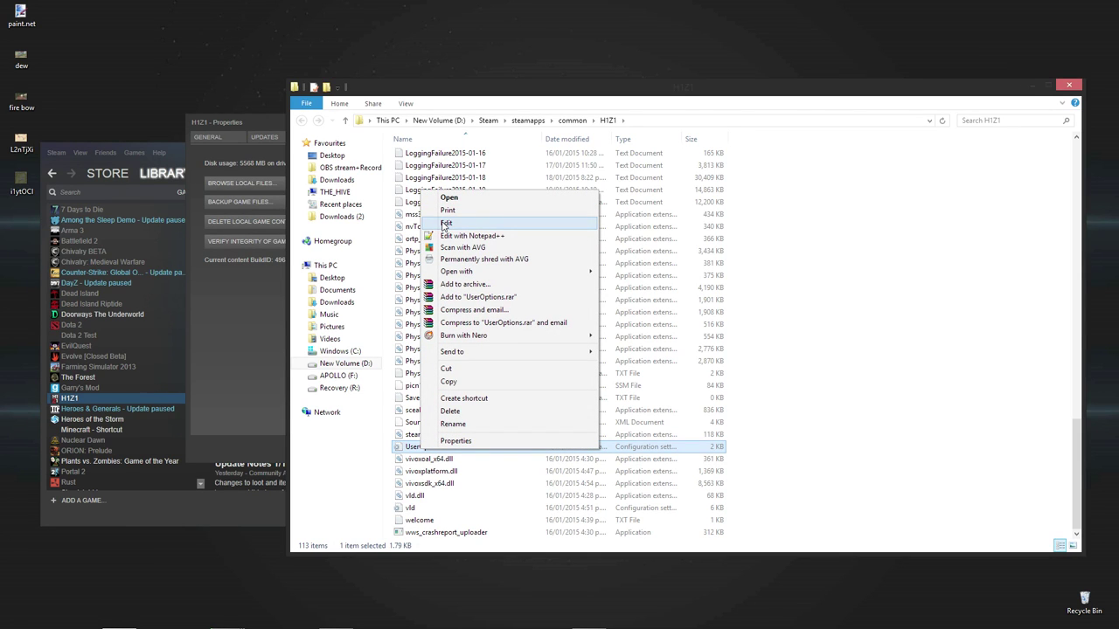
pyautogui.click(444, 224)
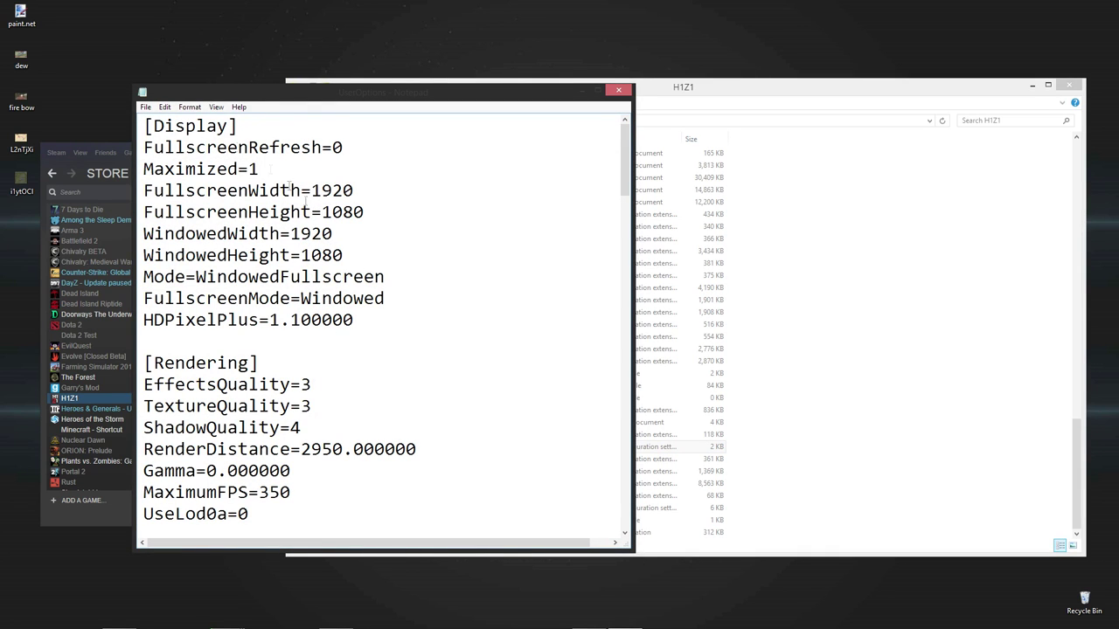
# Step: Review Mode=WindowedFullscreen, FullscreenMode=Windowed and HDPixelPlus=1.100000, then select EffectsQuality's value
pyautogui.scroll(-6, 347, 329)
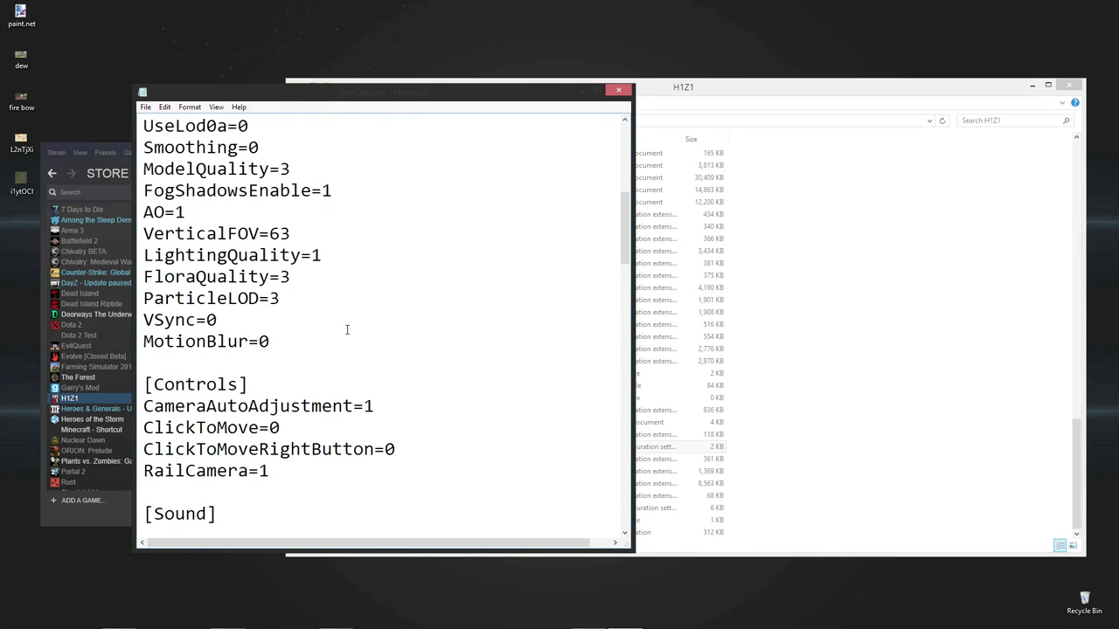
pyautogui.scroll(6, 347, 329)
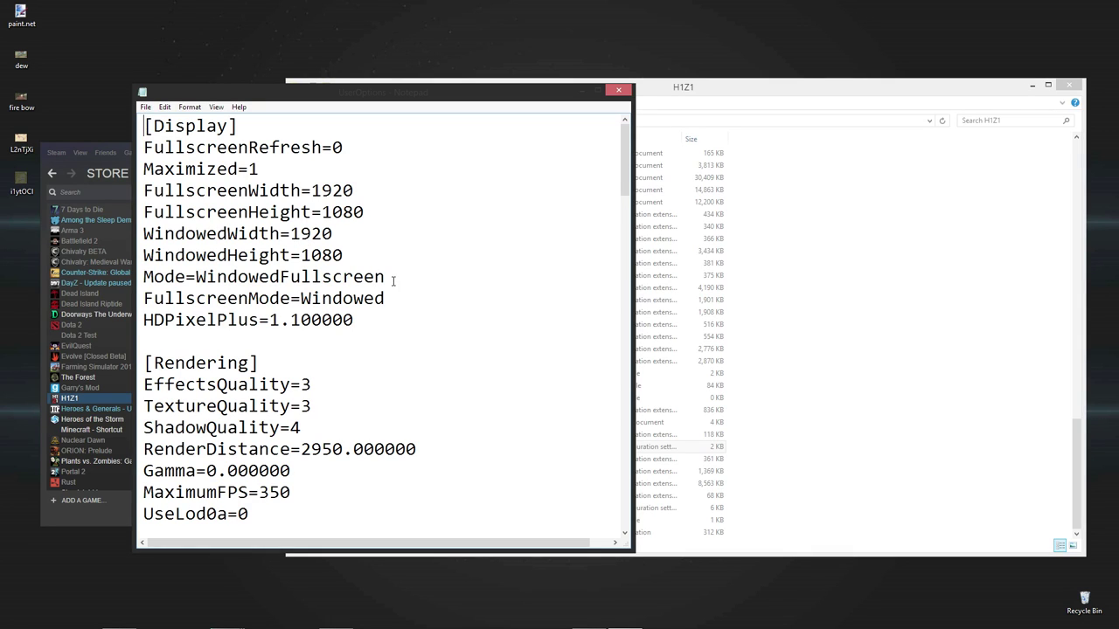
pyautogui.moveTo(393, 279); pyautogui.dragTo(198, 275)
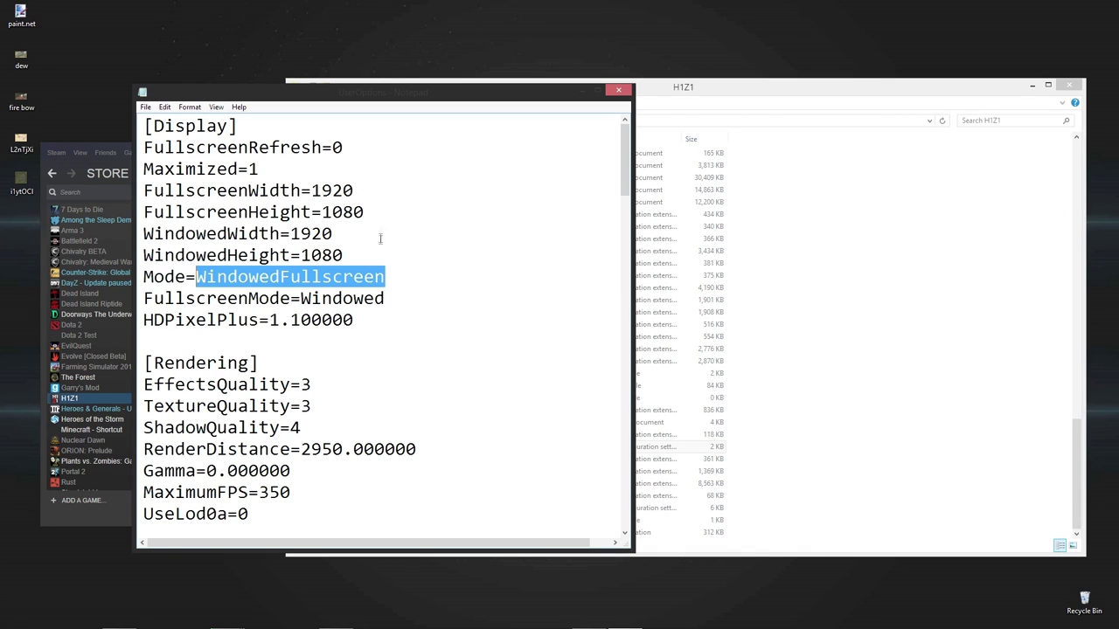
pyautogui.moveTo(385, 297); pyautogui.dragTo(299, 297)
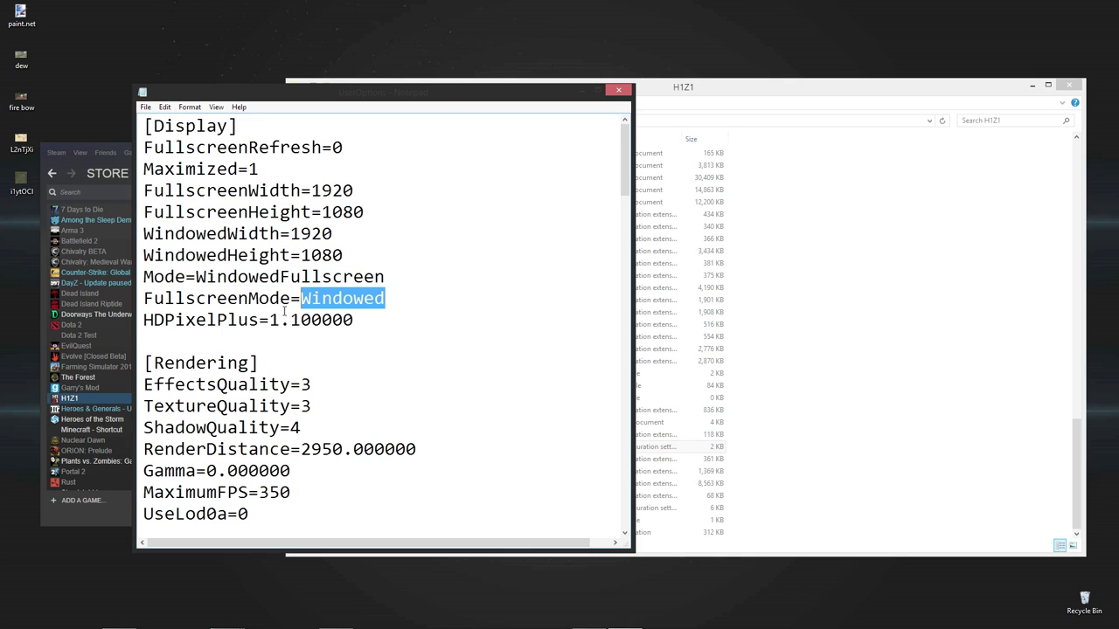
pyautogui.moveTo(367, 324); pyautogui.dragTo(268, 320)
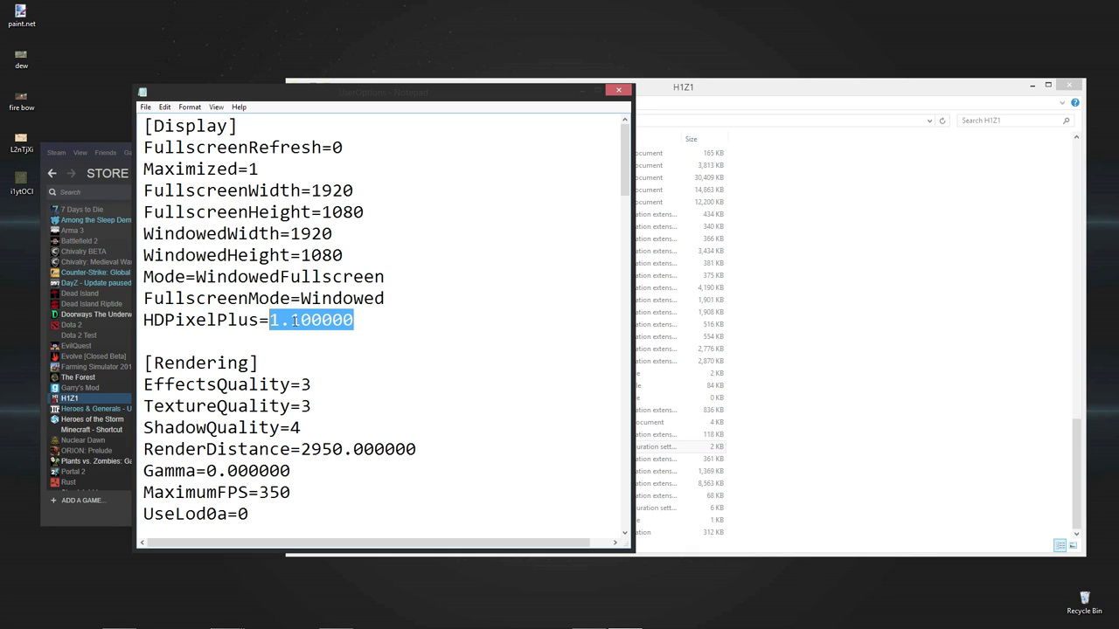
pyautogui.moveTo(318, 385); pyautogui.dragTo(301, 385)
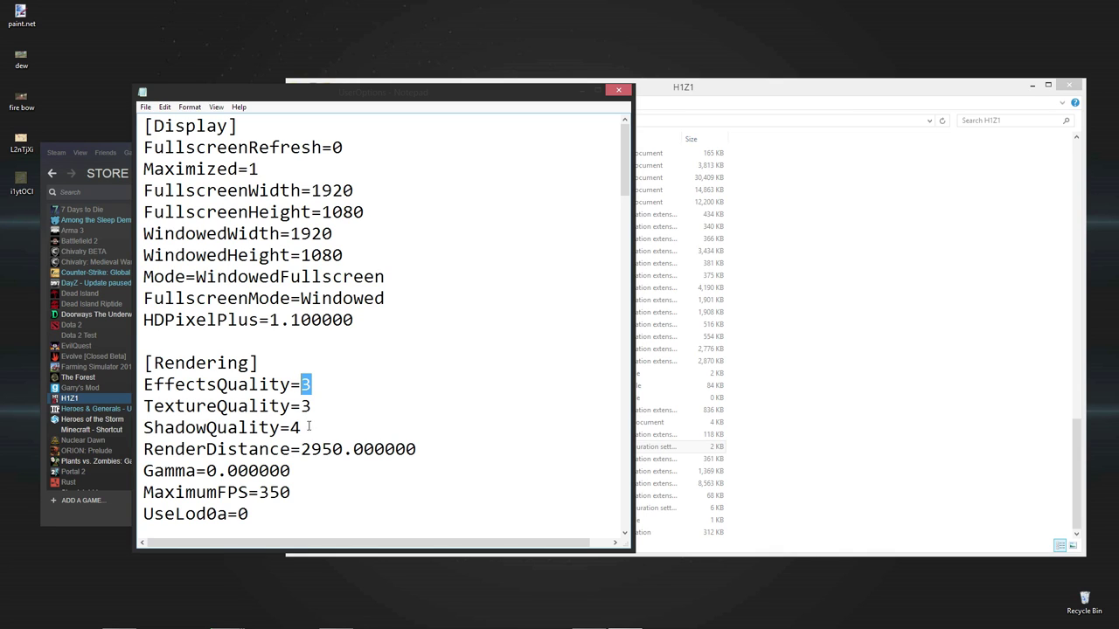
# Step: Set EffectsQuality and ShadowQuality to 1, RenderDistance to 2000, and change a Gamma digit to 0
pyautogui.write('1')
pyautogui.moveTo(304, 427); pyautogui.dragTo(291, 427)
pyautogui.write('1')
pyautogui.scroll(-1, 296, 428)
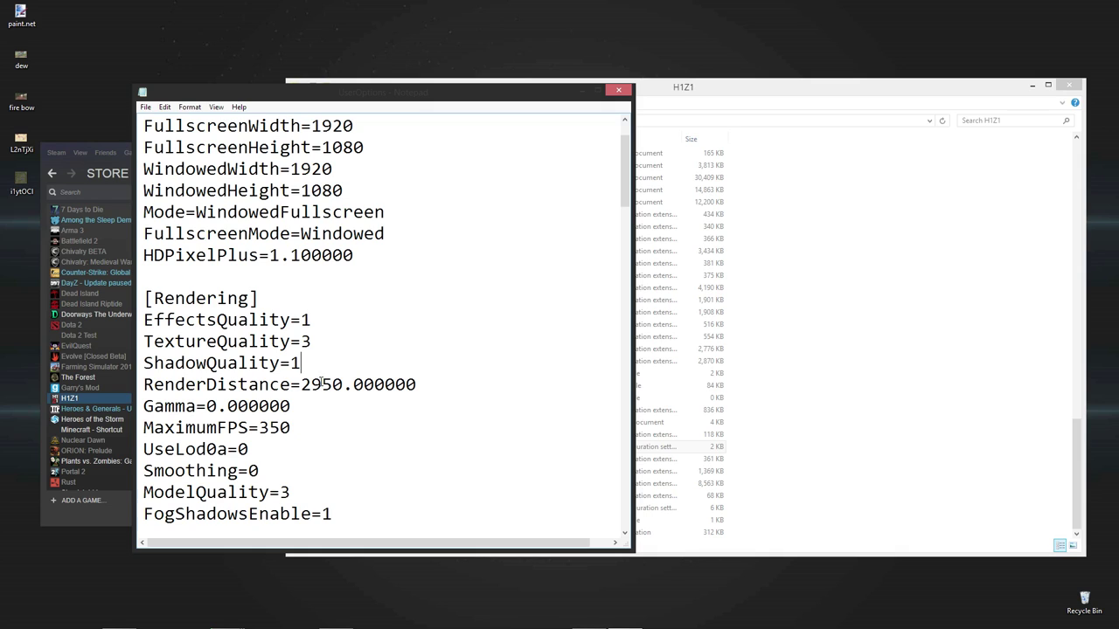
pyautogui.moveTo(332, 384); pyautogui.dragTo(310, 384)
pyautogui.write('00')
pyautogui.scroll(-1, 306, 390)
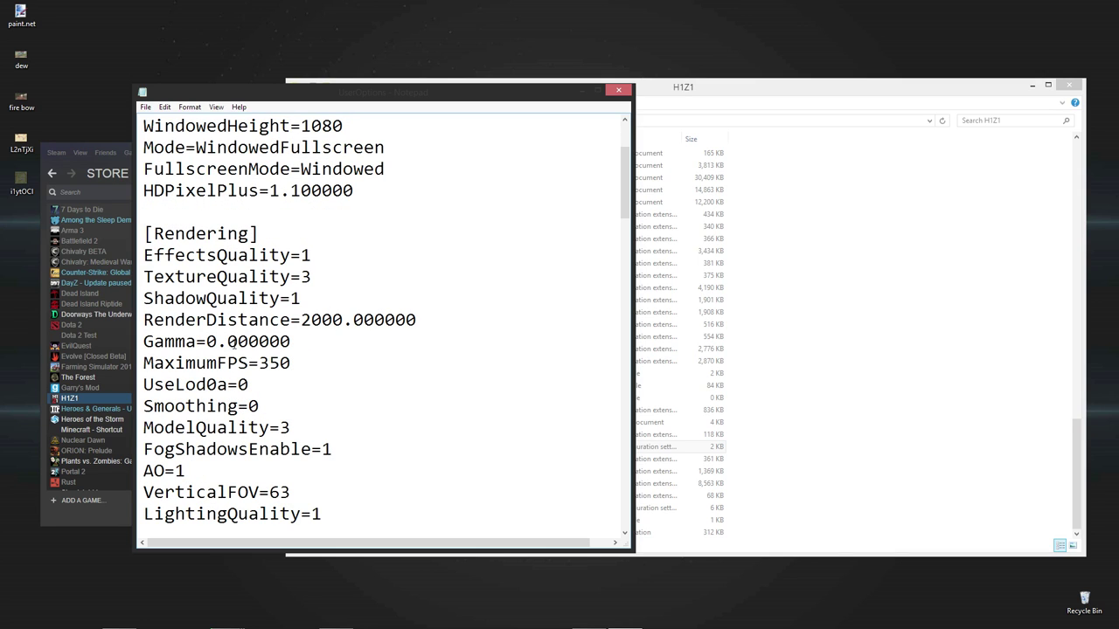
pyautogui.moveTo(237, 342)
pyautogui.mouseDown()
pyautogui.moveTo(218, 343)
pyautogui.moveTo(228, 343)
pyautogui.mouseUp()
pyautogui.write('0')
# Step: Check MaximumFPS 350, ModelQuality 3 and FogShadowsEnable, then select the FloraQuality value
pyautogui.scroll(-2, 398, 398)
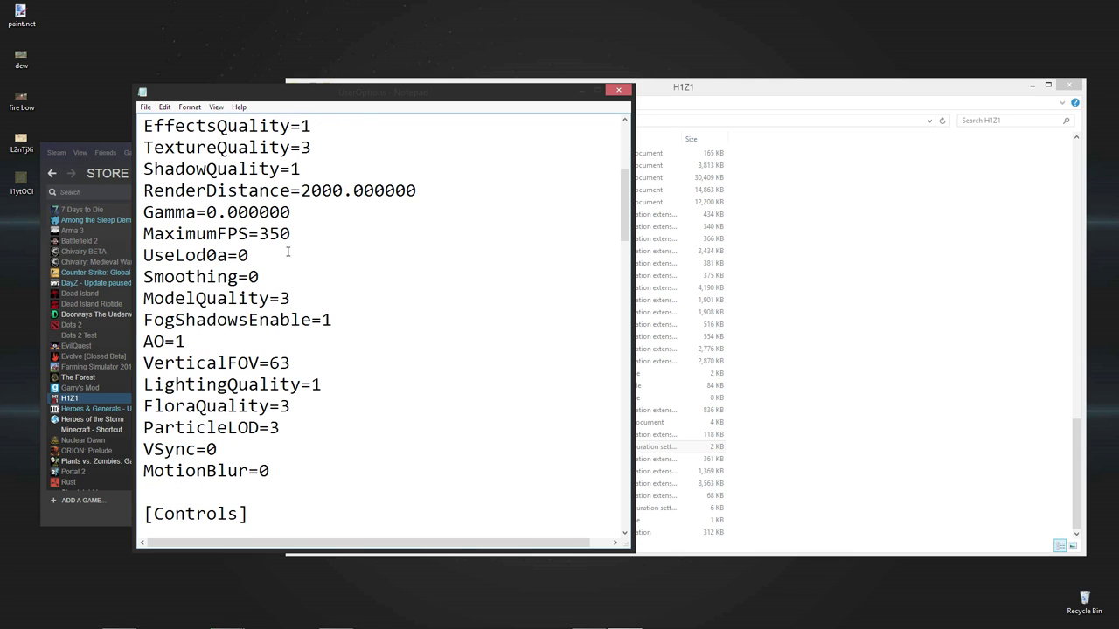
pyautogui.moveTo(290, 234); pyautogui.dragTo(260, 235)
pyautogui.click(347, 254)
pyautogui.moveTo(293, 298); pyautogui.dragTo(280, 298)
pyautogui.click(345, 323)
pyautogui.moveTo(337, 321); pyautogui.dragTo(326, 320)
pyautogui.scroll(-1, 320, 356)
pyautogui.moveTo(292, 343); pyautogui.dragTo(281, 343)
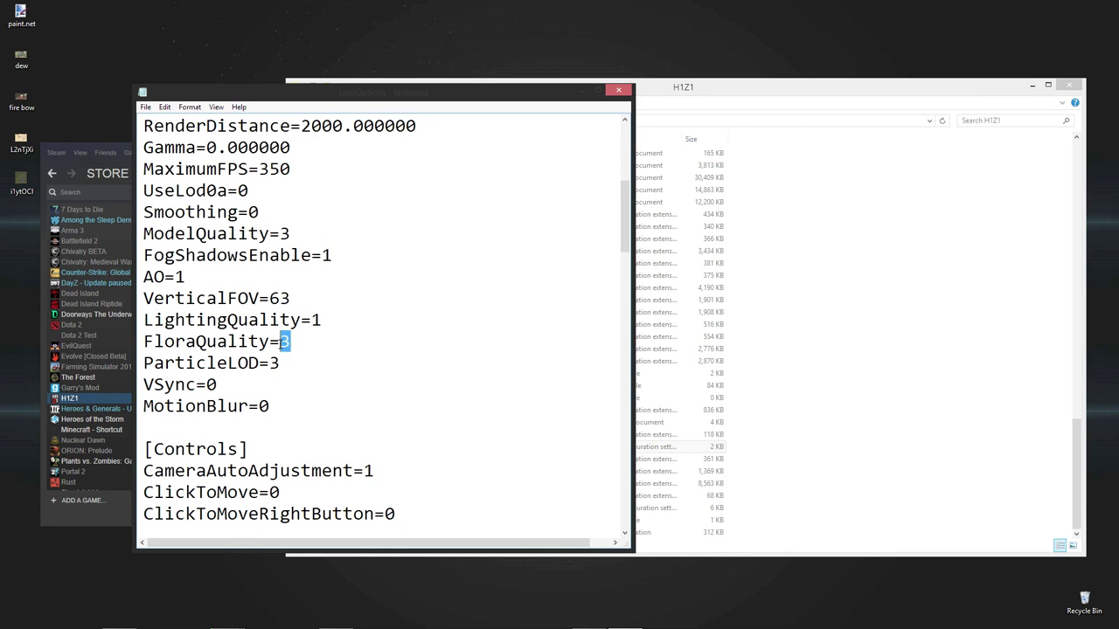
# Step: Change FloraQuality from 3 to 1 and RenderFlora under [Terrain] from On to Off
pyautogui.write('1')
pyautogui.scroll(-2, 272, 349)
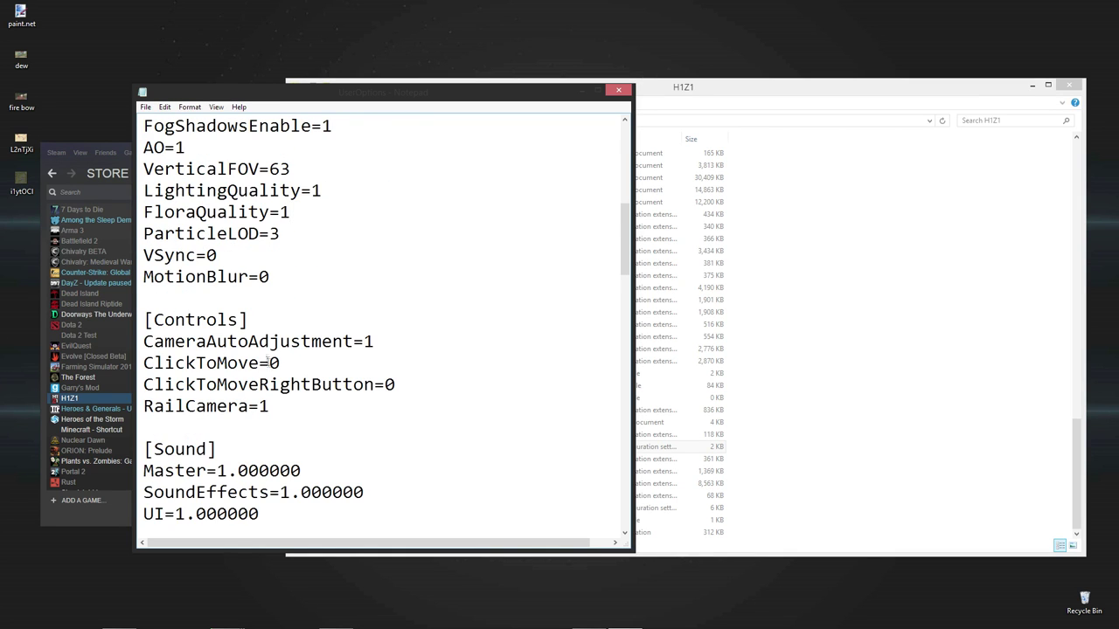
pyautogui.scroll(-7, 258, 262)
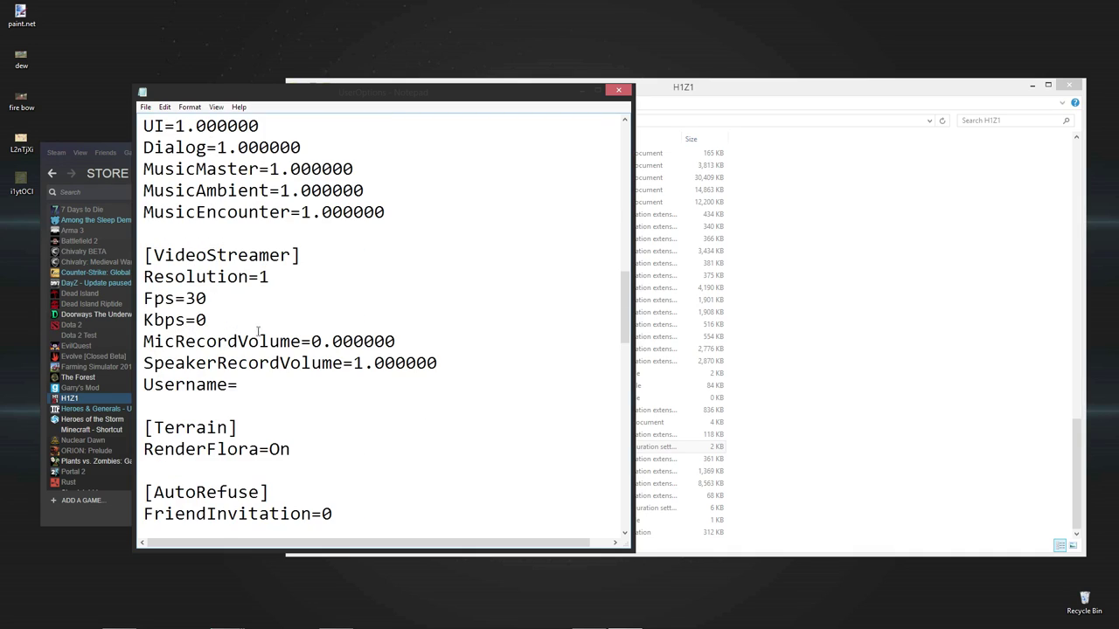
pyautogui.scroll(-9, 258, 335)
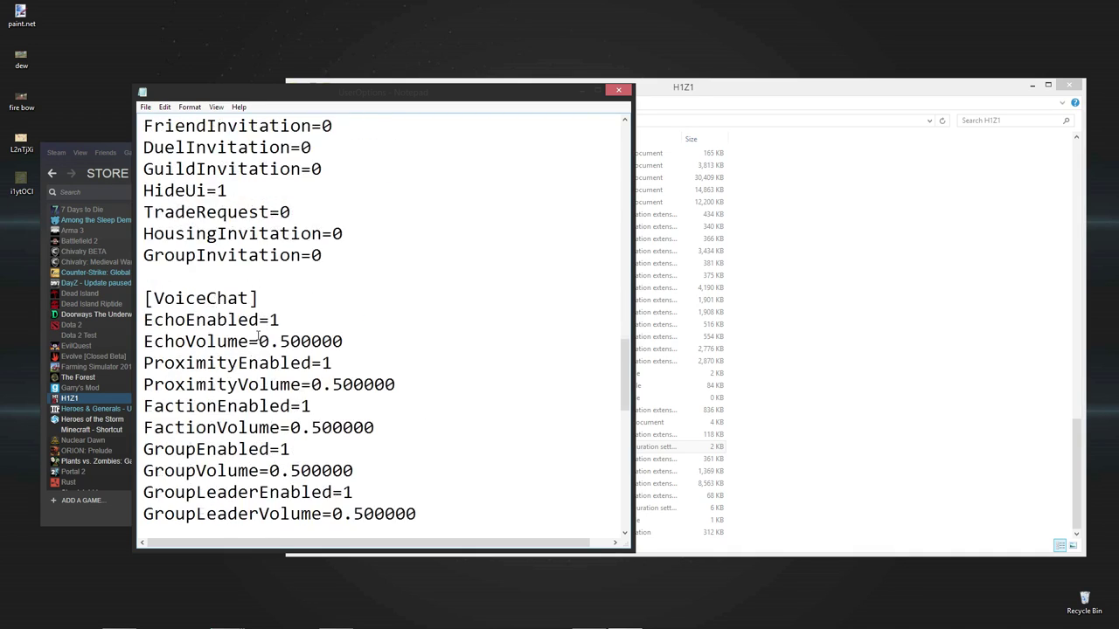
pyautogui.scroll(-5, 258, 335)
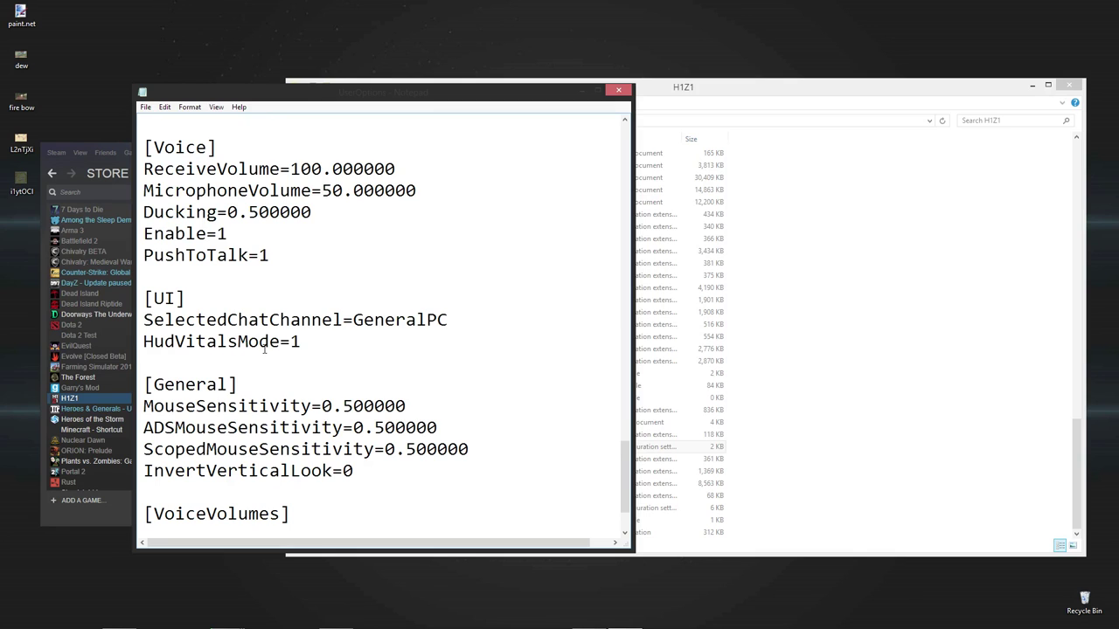
pyautogui.scroll(-1, 269, 376)
pyautogui.scroll(3, 272, 376)
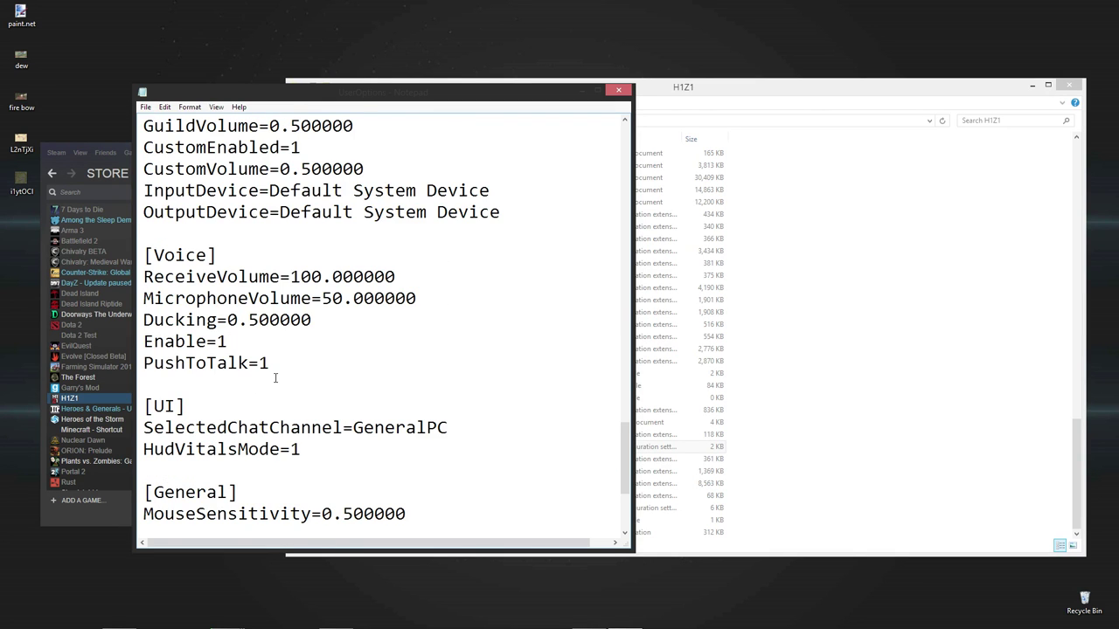
pyautogui.scroll(4, 275, 378)
pyautogui.scroll(4, 275, 378)
pyautogui.scroll(3, 258, 362)
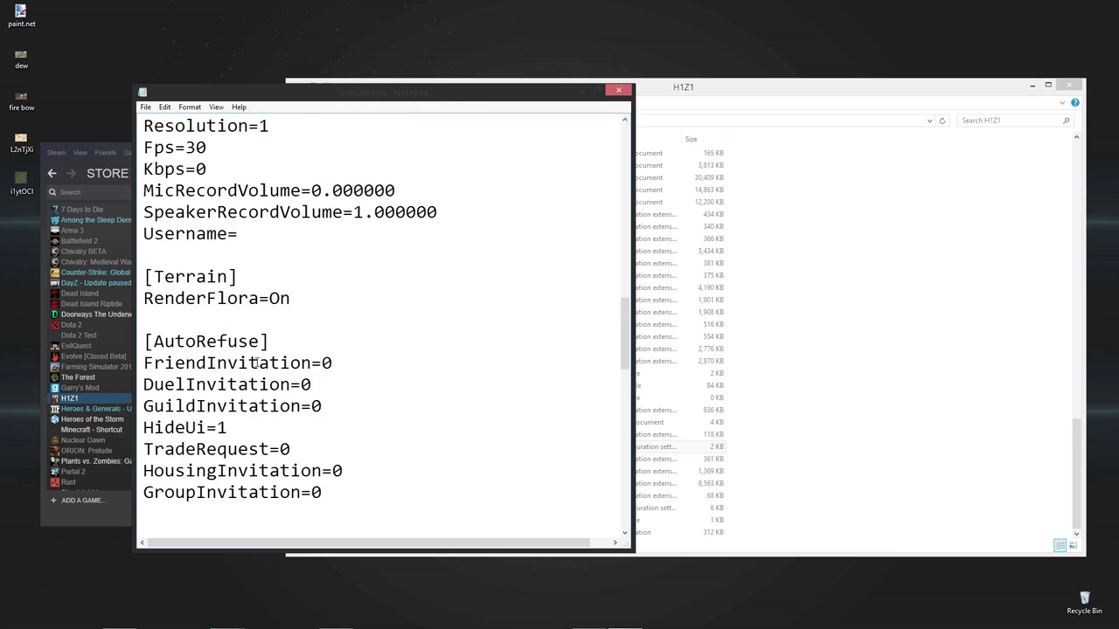
pyautogui.moveTo(291, 298); pyautogui.dragTo(271, 298)
pyautogui.write('Off')
# Step: Save UserOptions, close Notepad, and reopen the file to verify the edits were kept
pyautogui.click(145, 107)
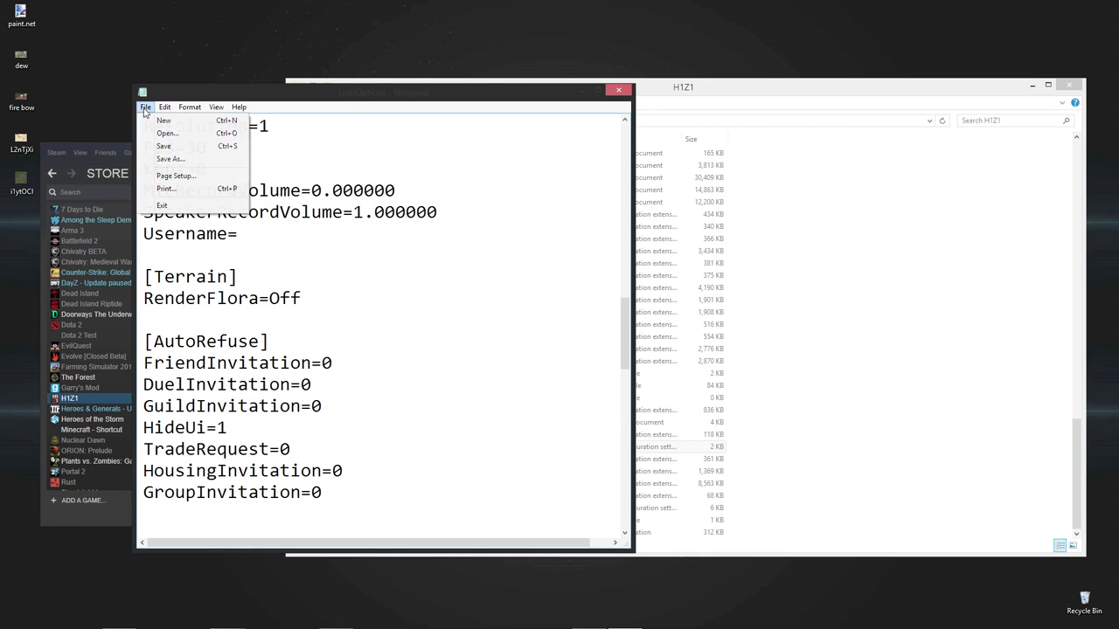
pyautogui.click(161, 151)
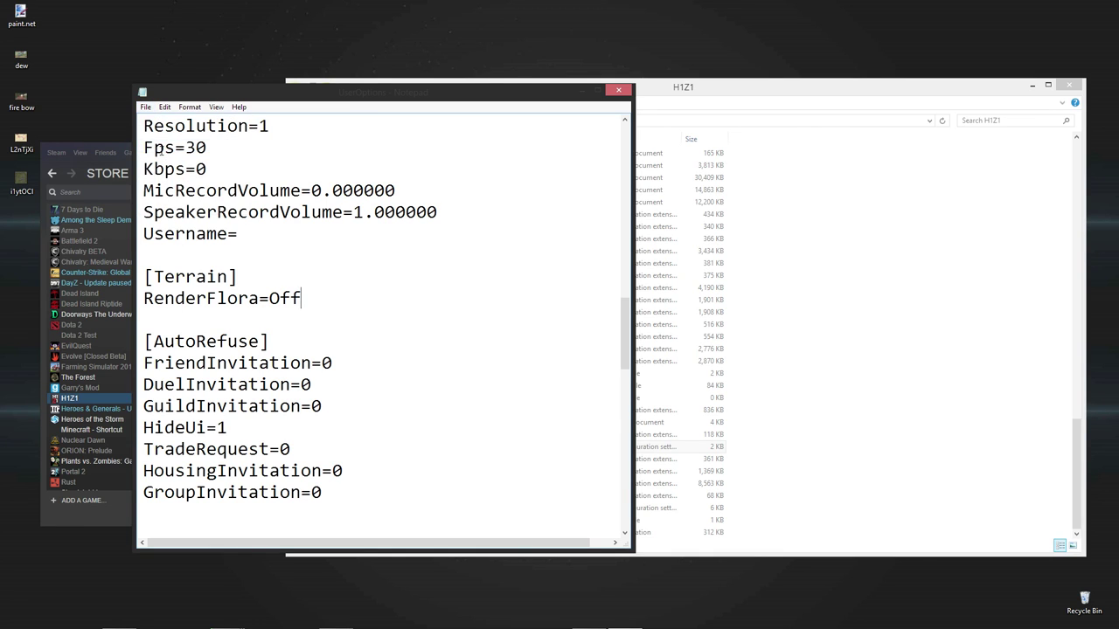
pyautogui.click(619, 90)
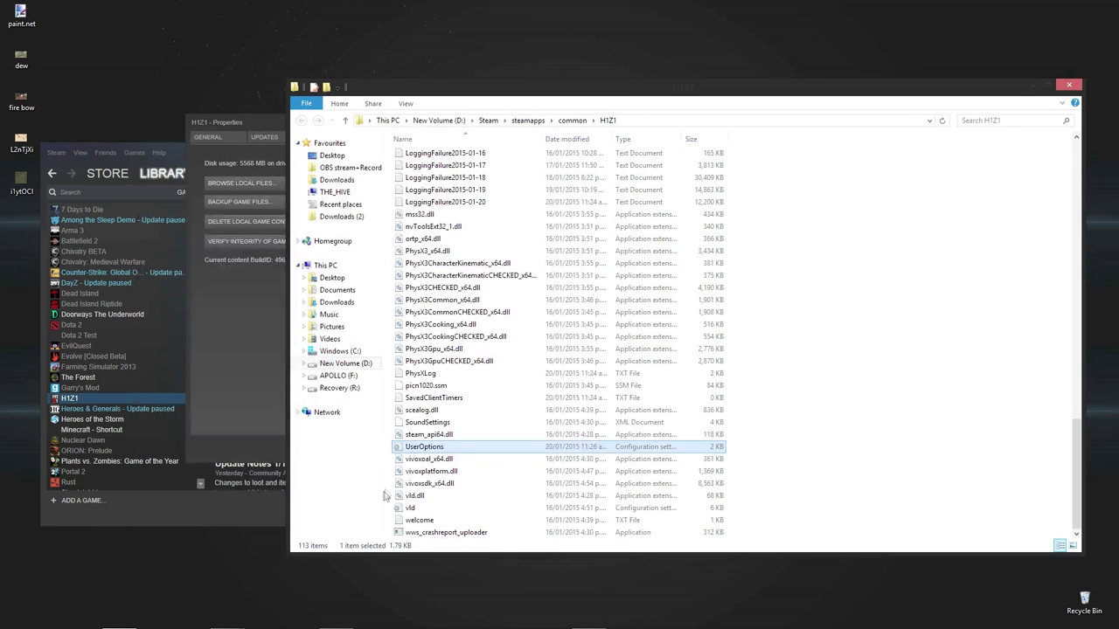
pyautogui.rightClick(424, 449)
pyautogui.click(433, 208)
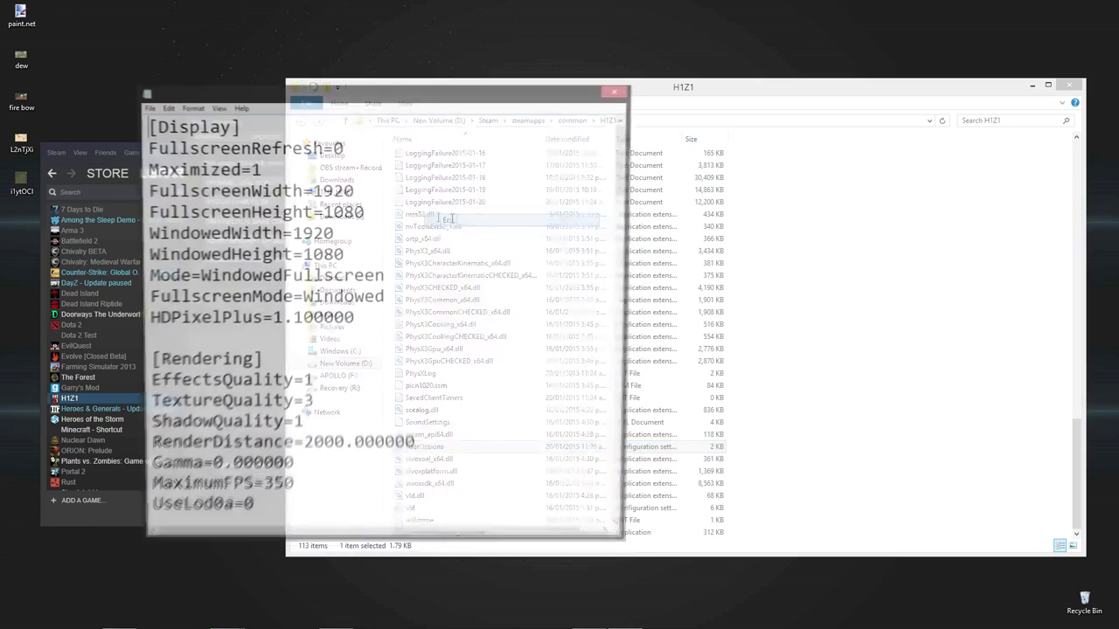
pyautogui.click(619, 90)
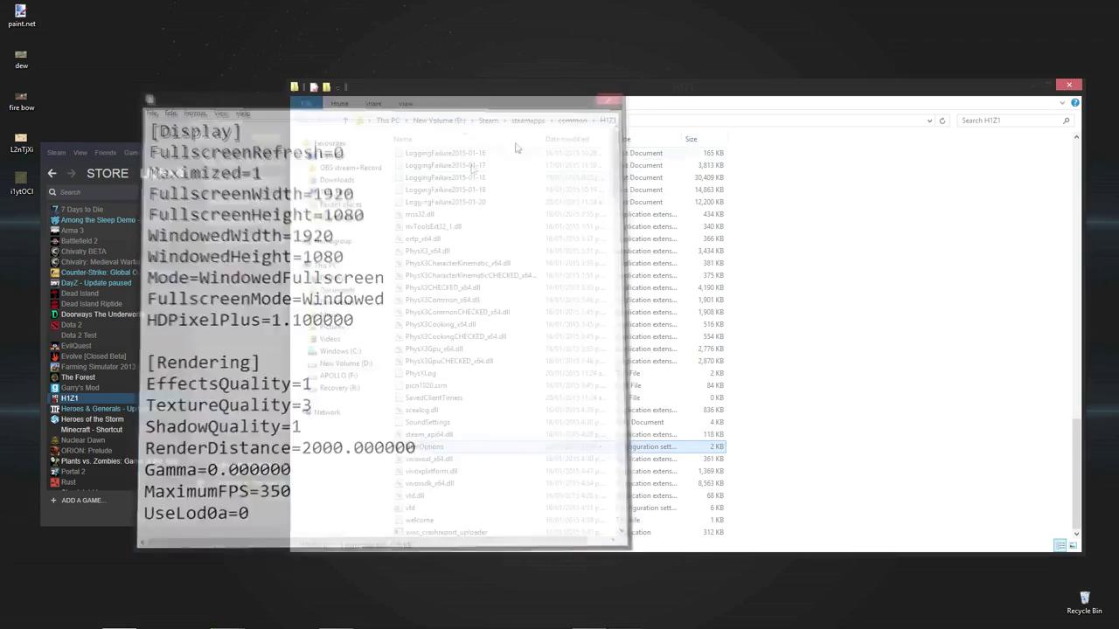
# Step: Close the H1Z1 Properties dialog and return to the Steam H1Z1 library page
pyautogui.click(246, 385)
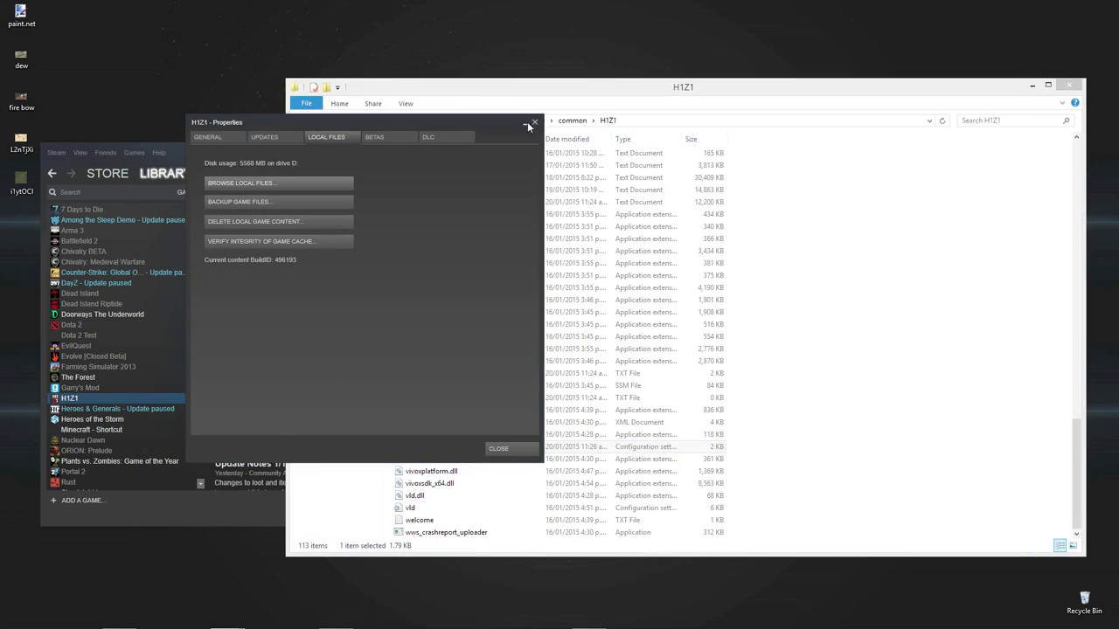
pyautogui.click(533, 122)
pyautogui.click(193, 162)
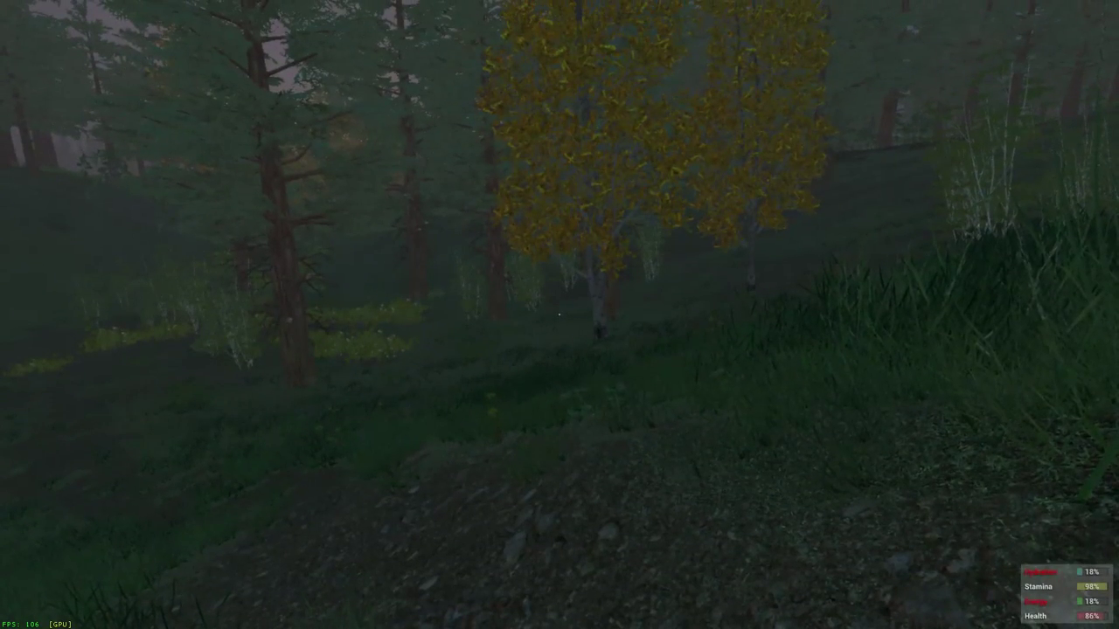
# Step: Run through the forest and a berry bush onto the hillside, then log out via the menu
pyautogui.press('Escape')
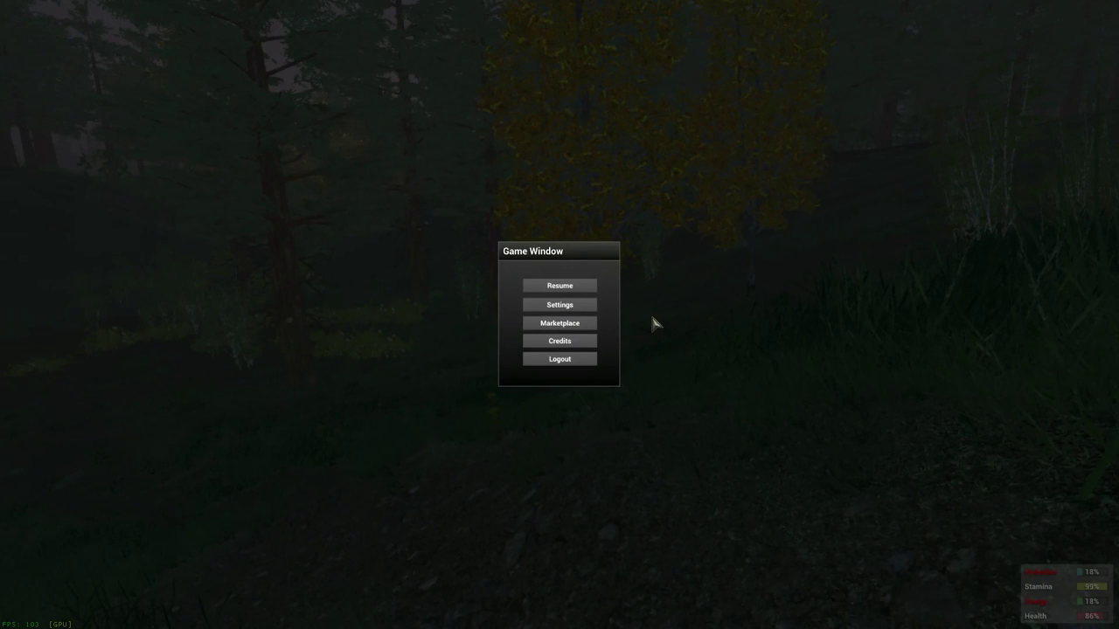
pyautogui.press('Escape')
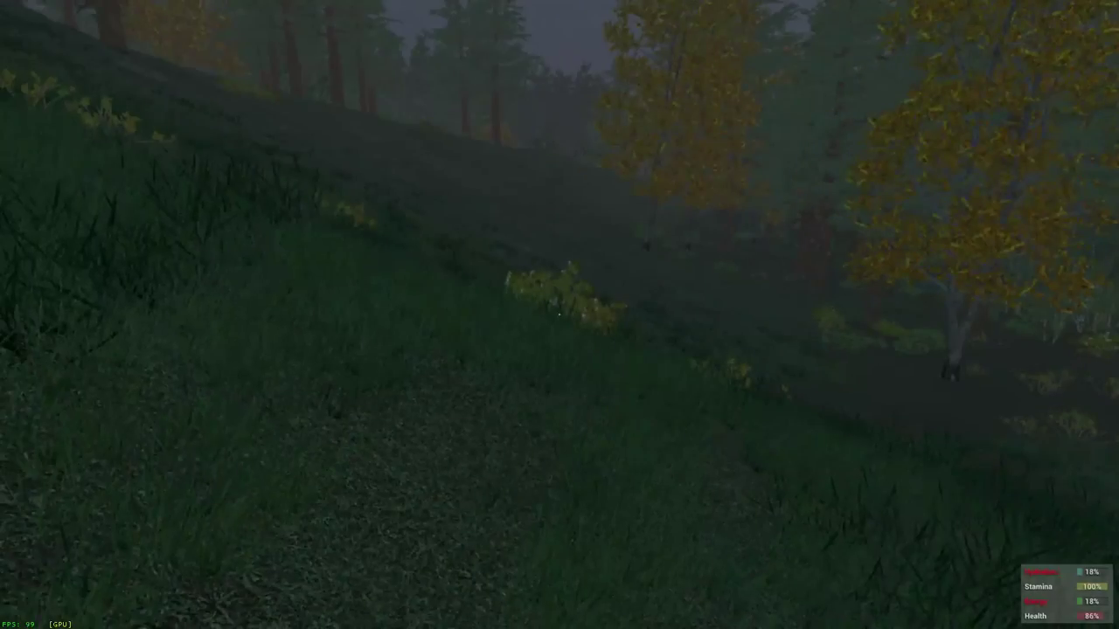
pyautogui.hotkey('shift', 'w')
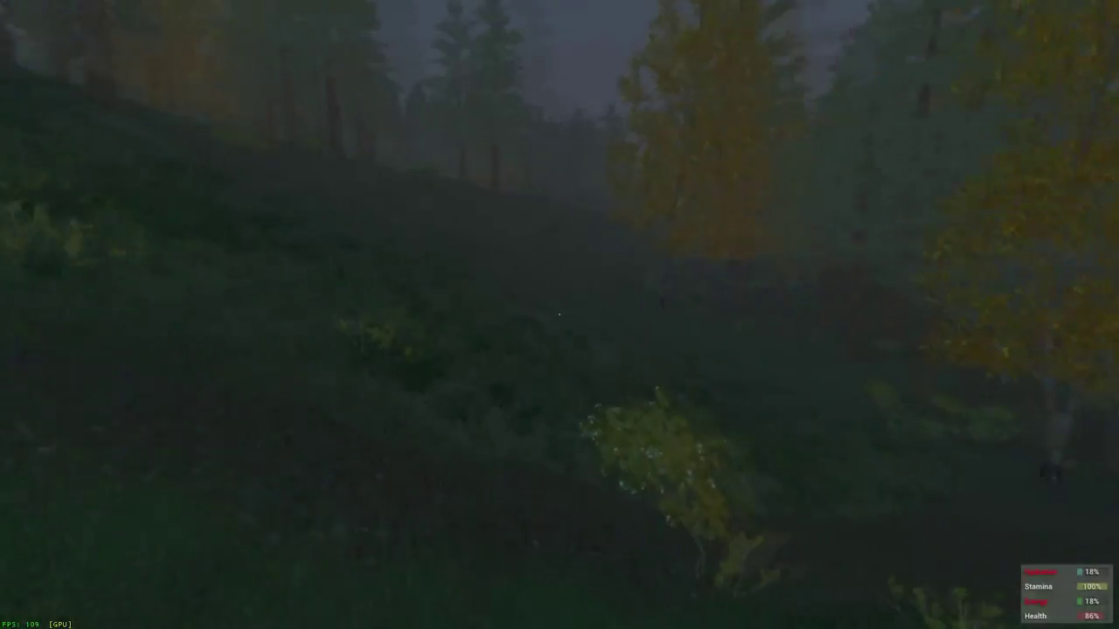
pyautogui.press('w')
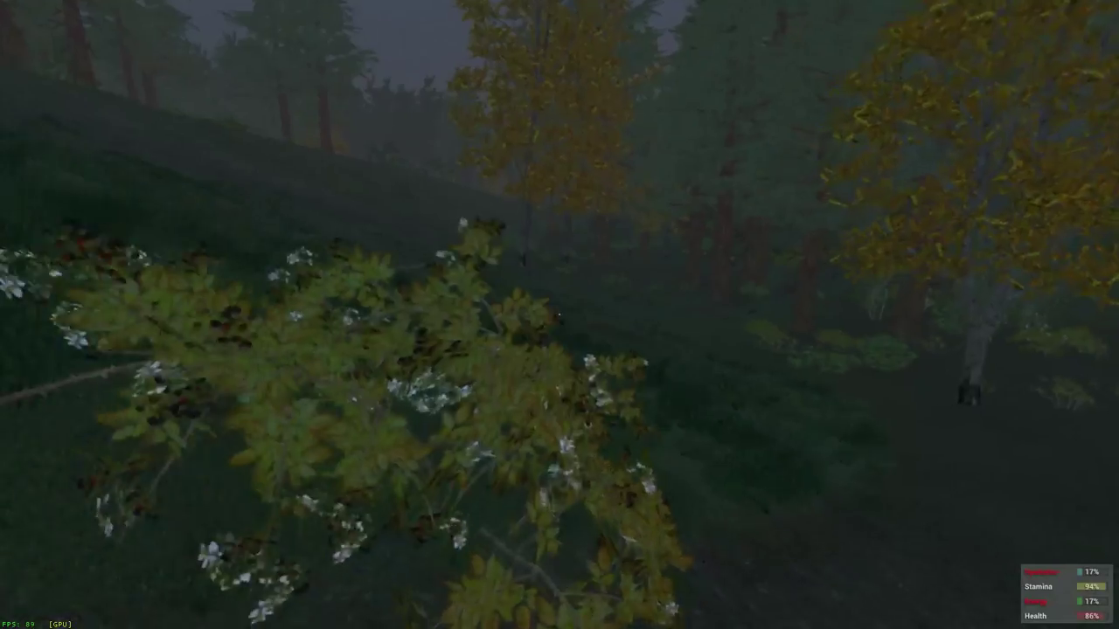
pyautogui.press('w')
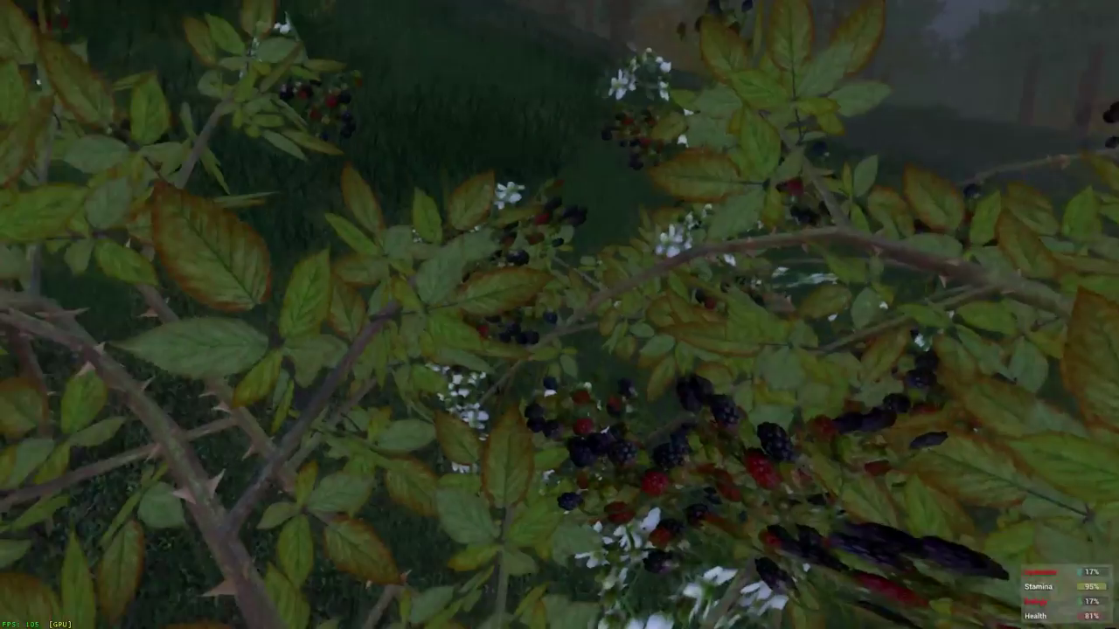
pyautogui.press('w')
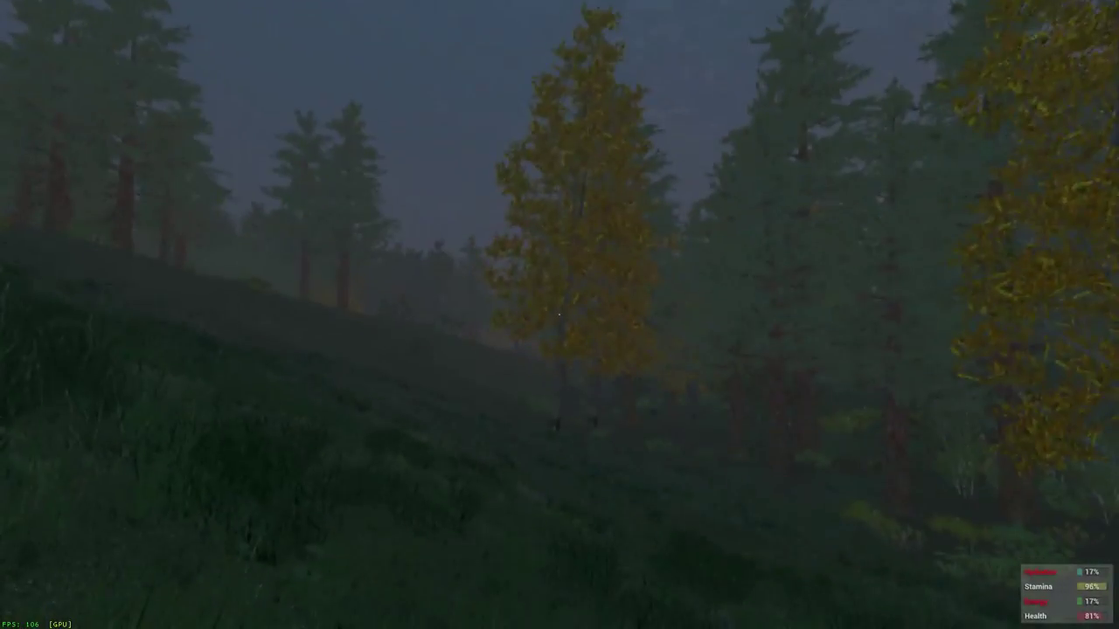
pyautogui.press('Escape')
pyautogui.click(562, 360)
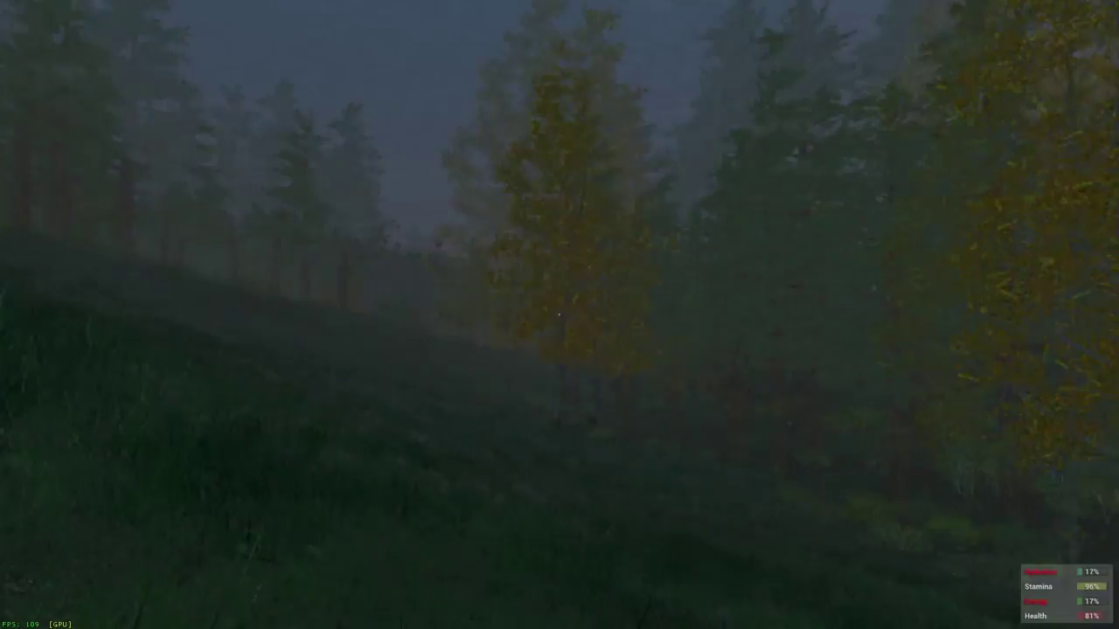